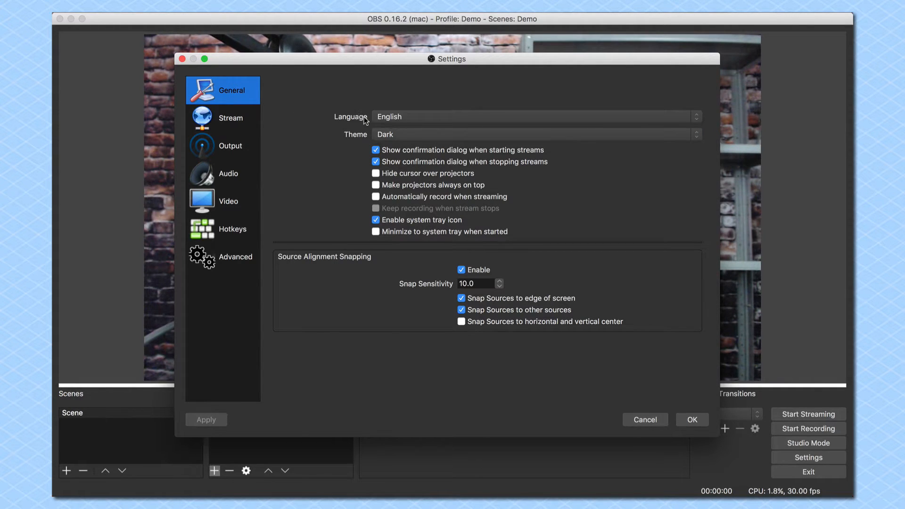
# - Keep English as the interface language and try the Default theme before returning to the Dark theme
pyautogui.click(407, 118)
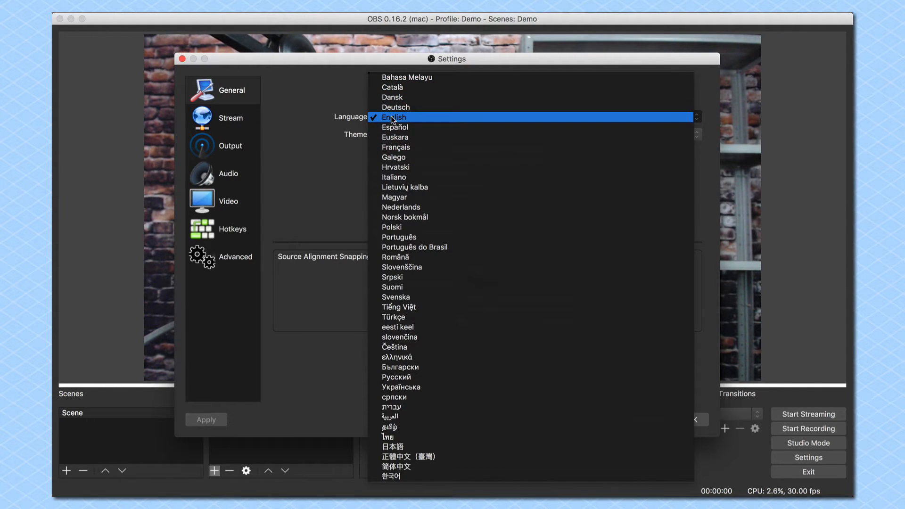
pyautogui.click(391, 118)
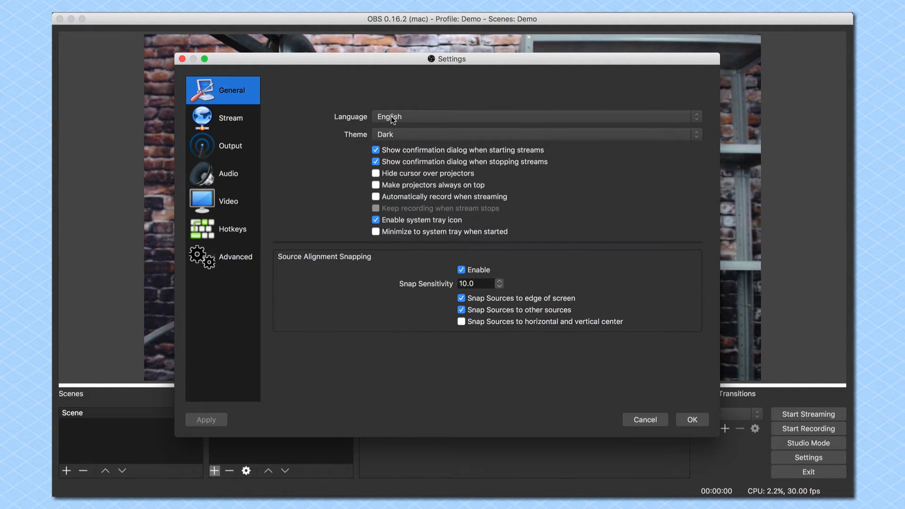
pyautogui.click(426, 135)
pyautogui.click(425, 143)
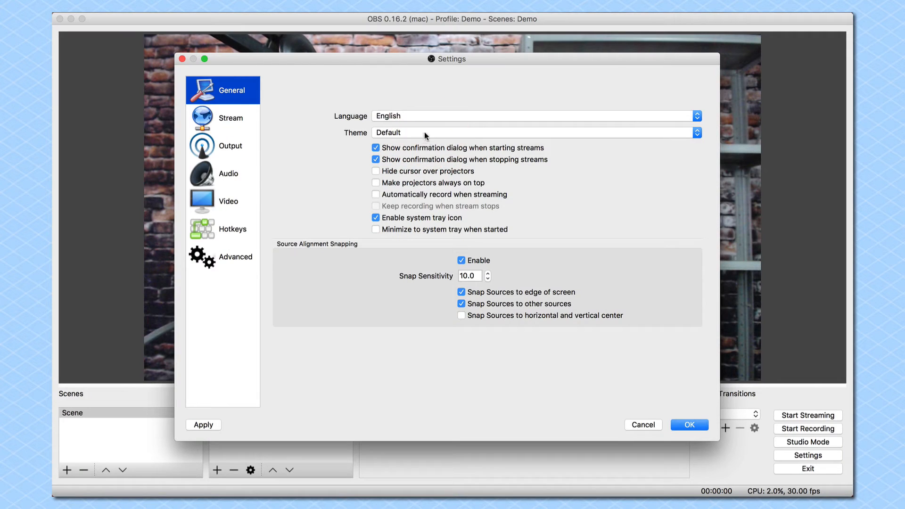
pyautogui.click(425, 133)
pyautogui.click(422, 123)
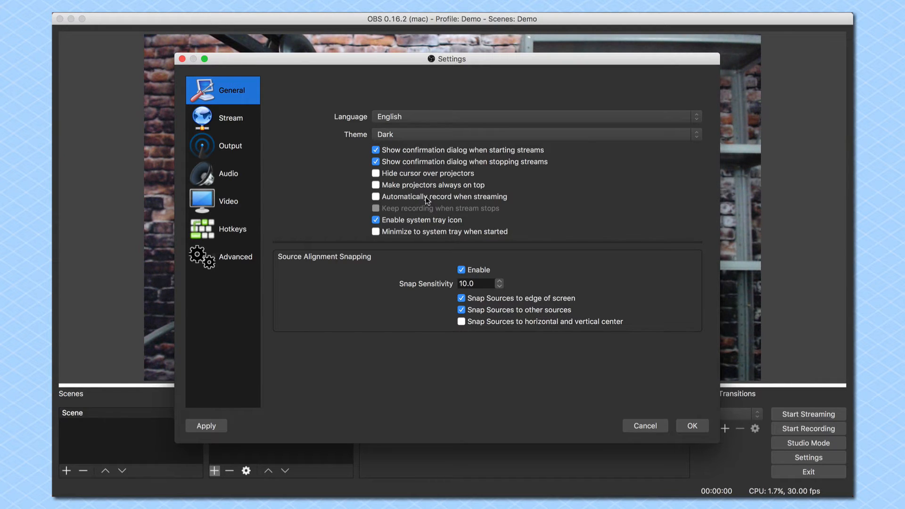
# - Enable automatic recording when streaming and disable it again
pyautogui.click(375, 196)
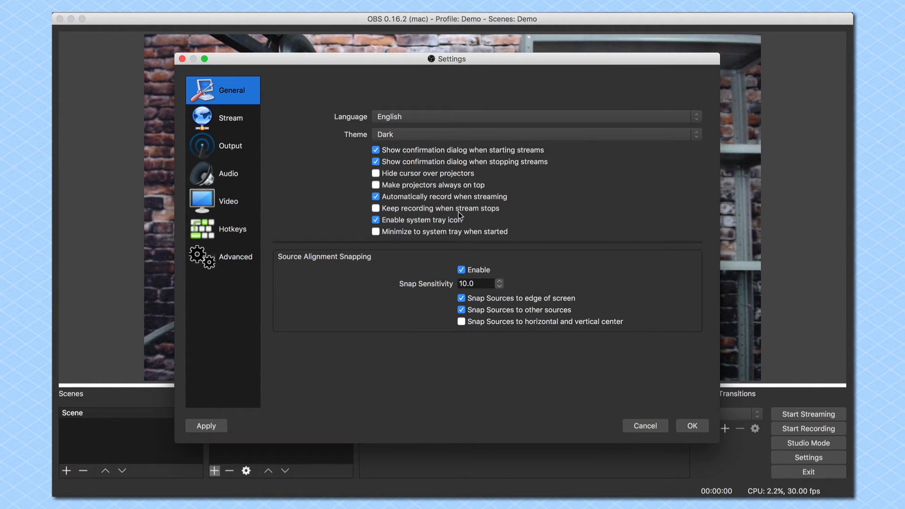
pyautogui.click(376, 197)
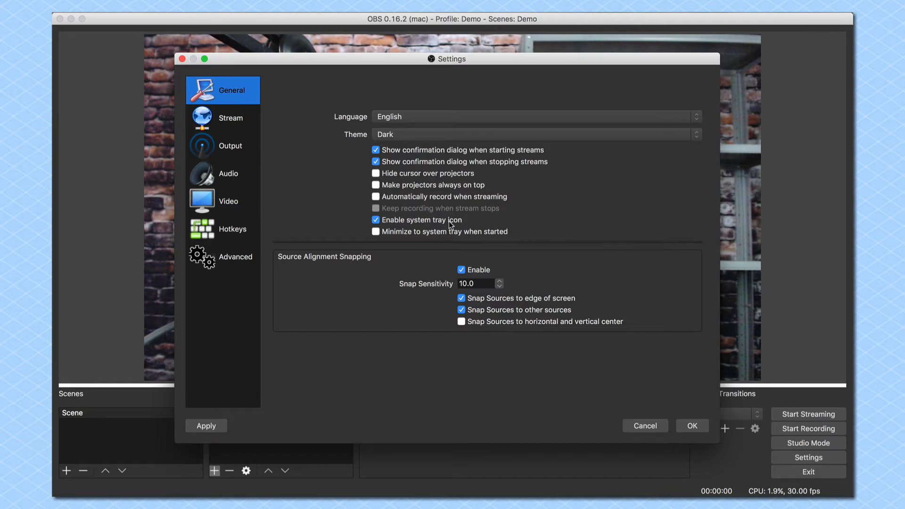
# - Disable the system tray icon and save the settings, and re-enable it and save again
pyautogui.moveTo(436, 4)
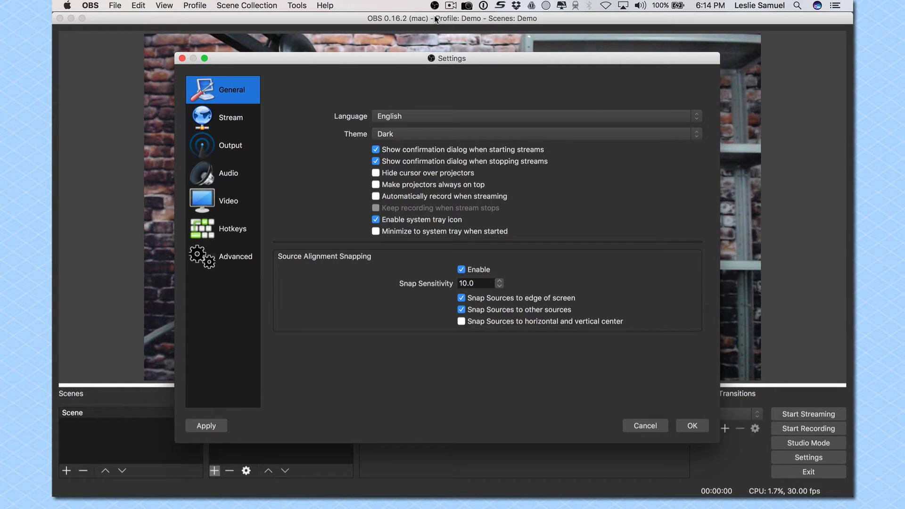
pyautogui.click(375, 219)
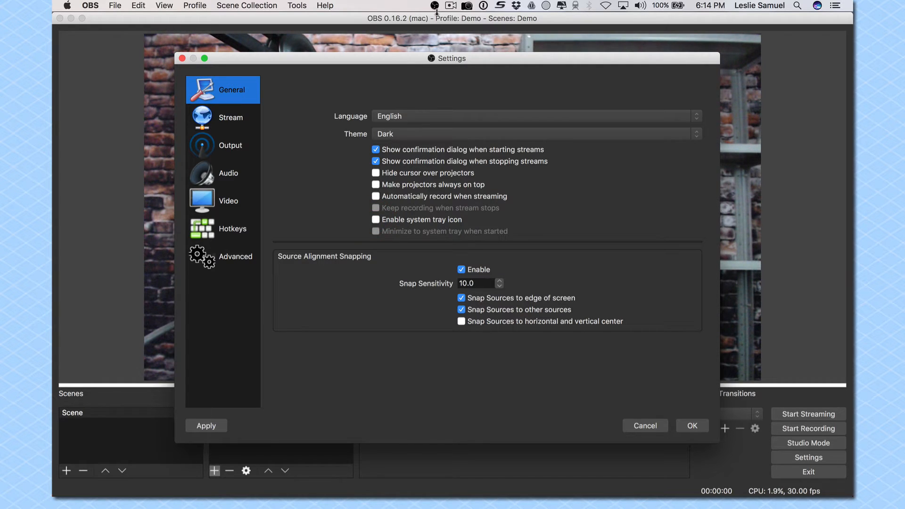
pyautogui.click(692, 426)
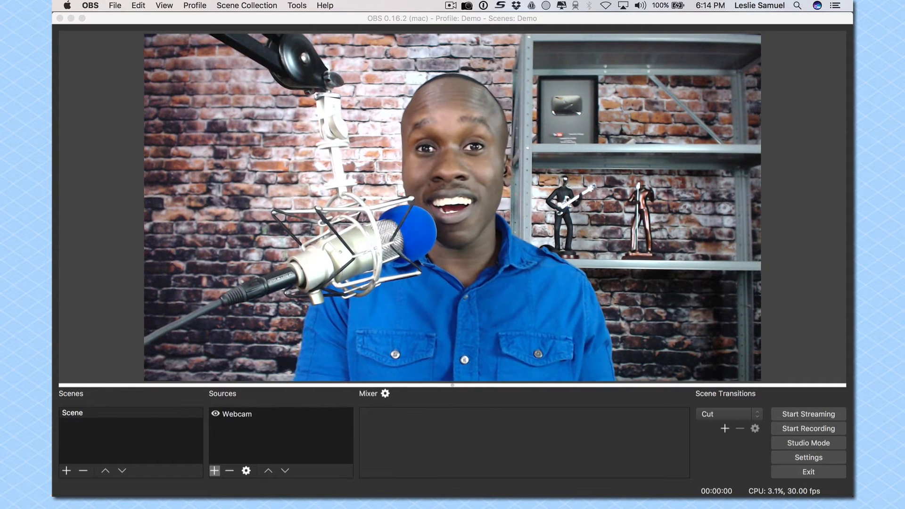
pyautogui.click(808, 457)
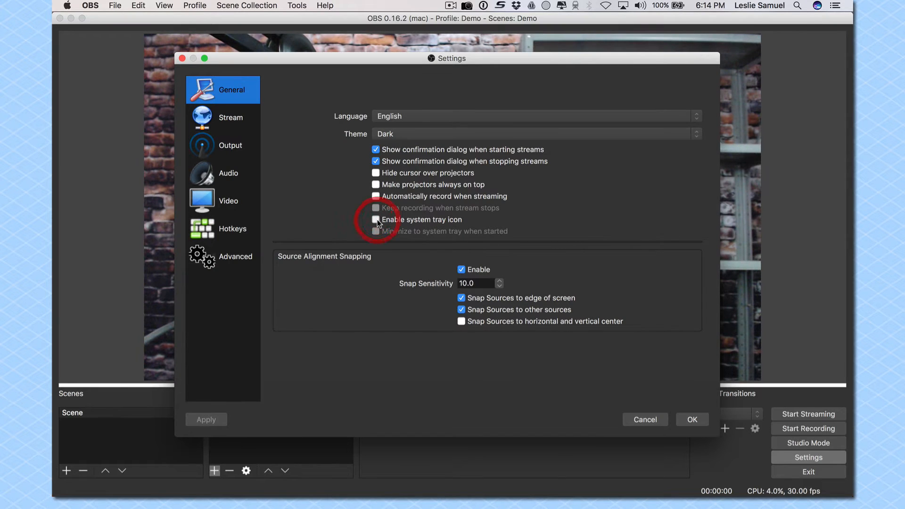
pyautogui.click(375, 219)
pyautogui.click(689, 420)
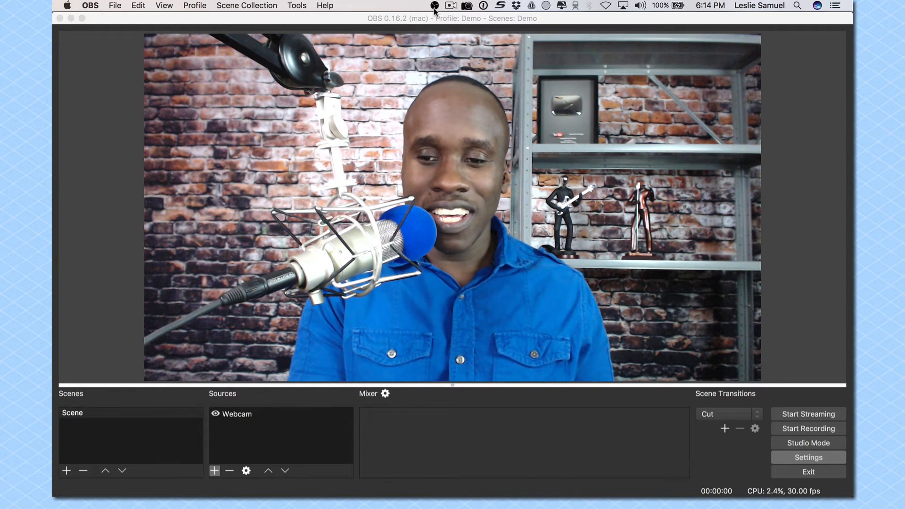
# - Reopen and close the general settings, and shift the webcam source slightly down in the preview to try source snapping
pyautogui.click(802, 458)
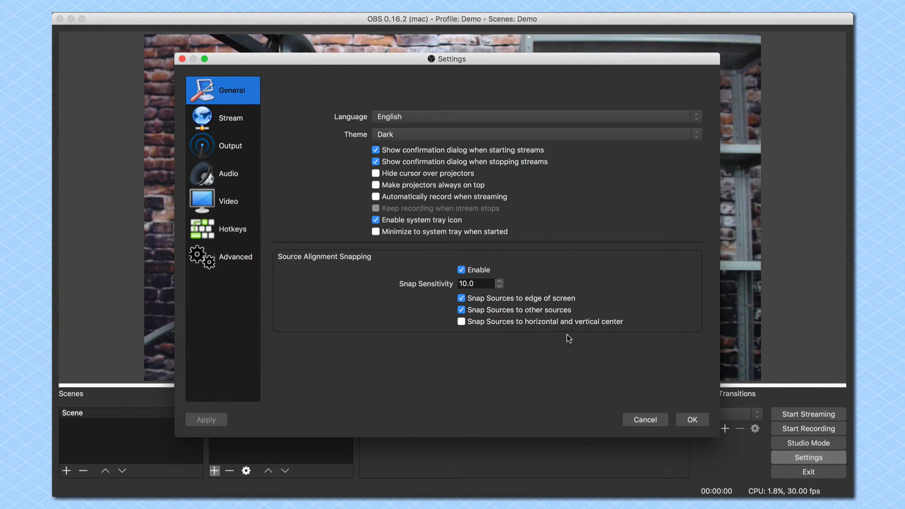
pyautogui.click(692, 421)
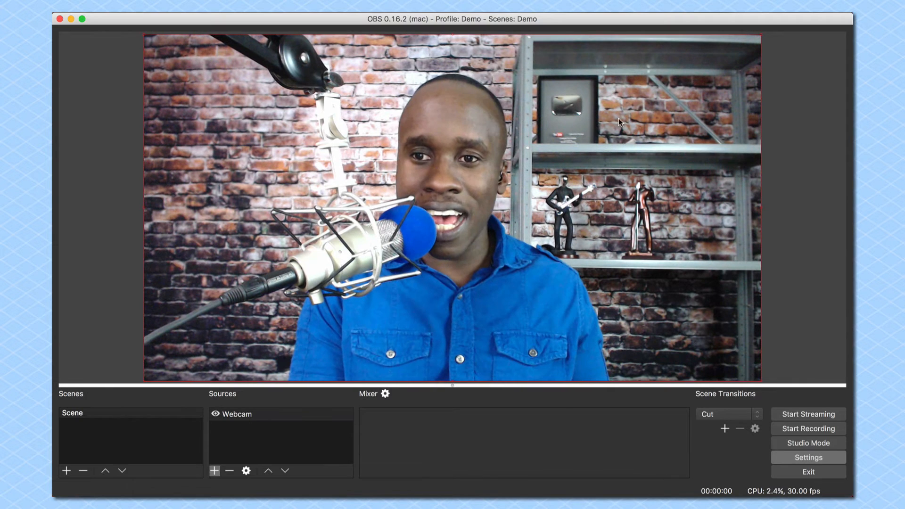
pyautogui.click(593, 135)
pyautogui.moveTo(592, 133); pyautogui.dragTo(621, 129)
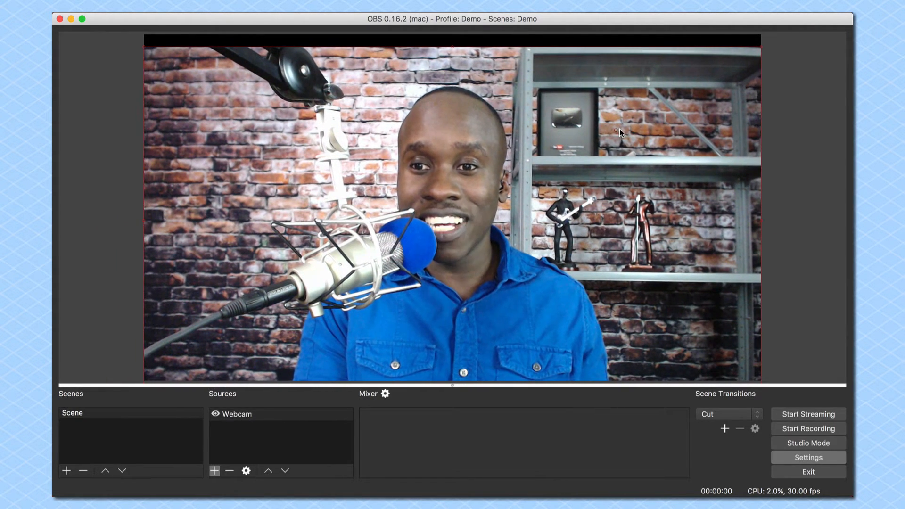
# - Set the snap sensitivity for source alignment to 100.0 and save the settings
pyautogui.click(803, 460)
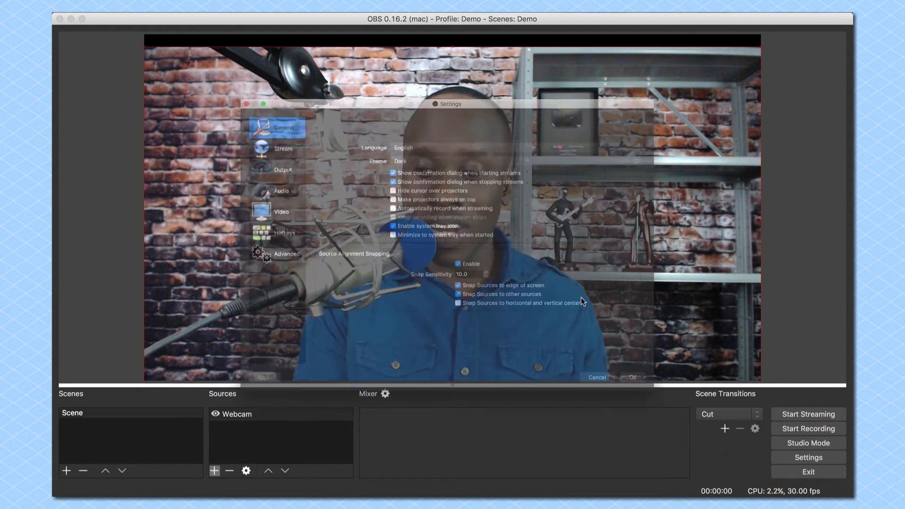
pyautogui.click(468, 283)
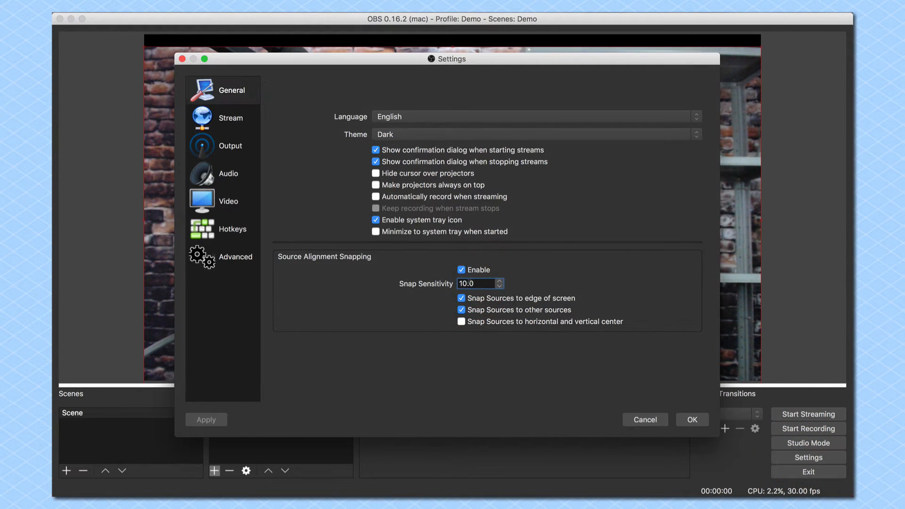
pyautogui.write('0')
pyautogui.click(690, 419)
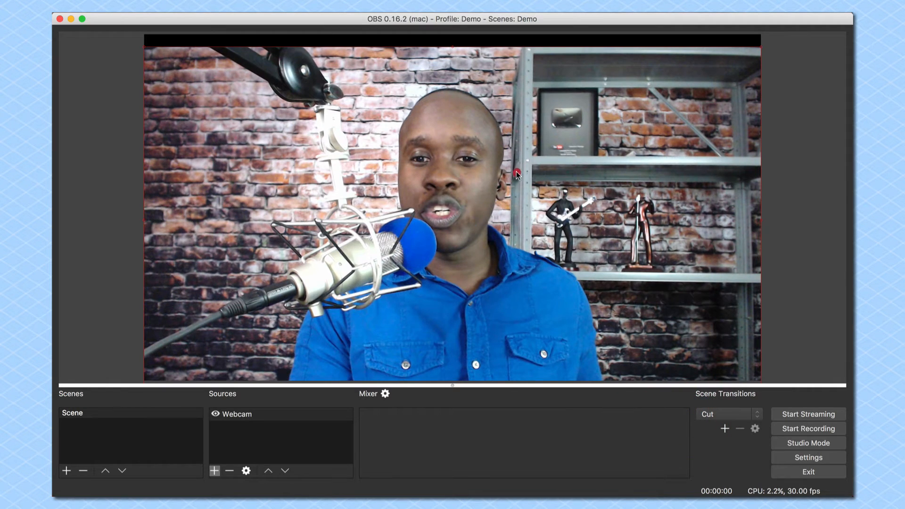
# - Move the webcam source sideways in the preview to test the snapping, and snap it back to fill the canvas
pyautogui.moveTo(518, 175)
pyautogui.mouseDown()
pyautogui.moveTo(525, 210)
pyautogui.moveTo(613, 188)
pyautogui.mouseUp()
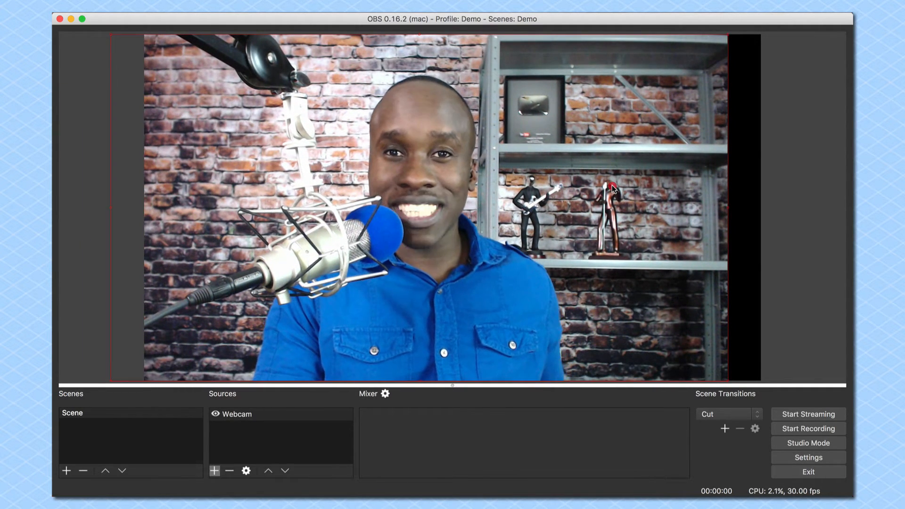
pyautogui.moveTo(613, 185); pyautogui.dragTo(648, 185)
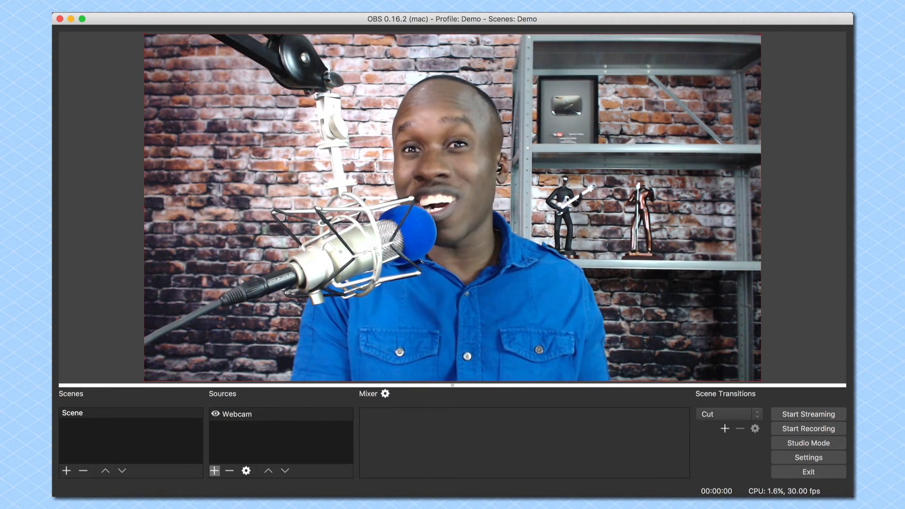
# - Set the snap sensitivity for source alignment to 10.0 in the general settings
pyautogui.click(804, 456)
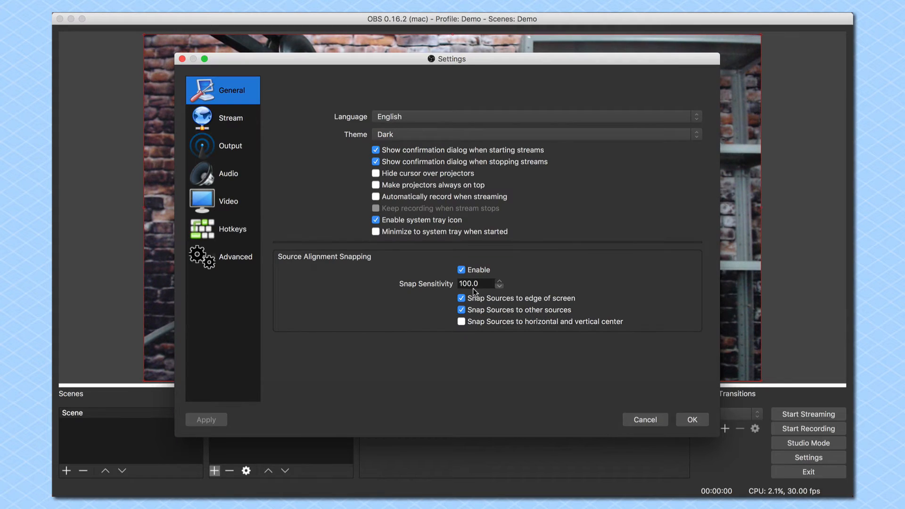
pyautogui.doubleClick(465, 283)
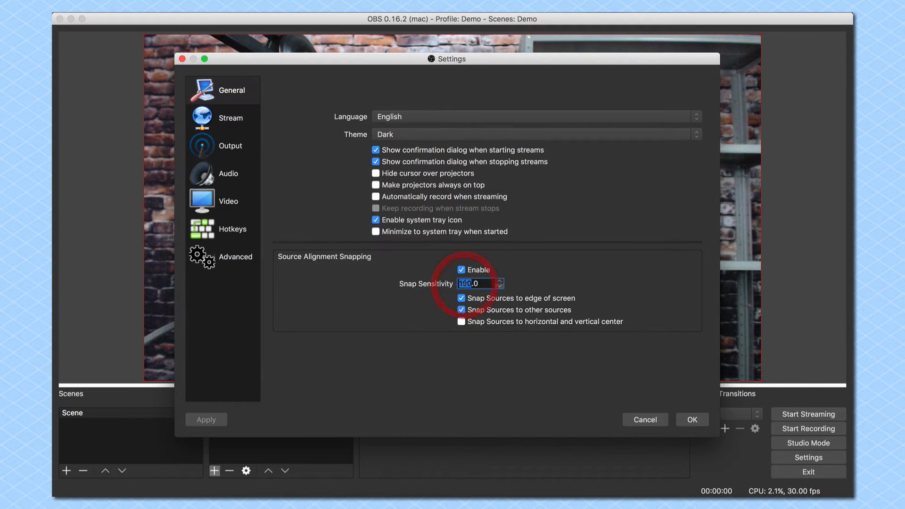
pyautogui.write('10')
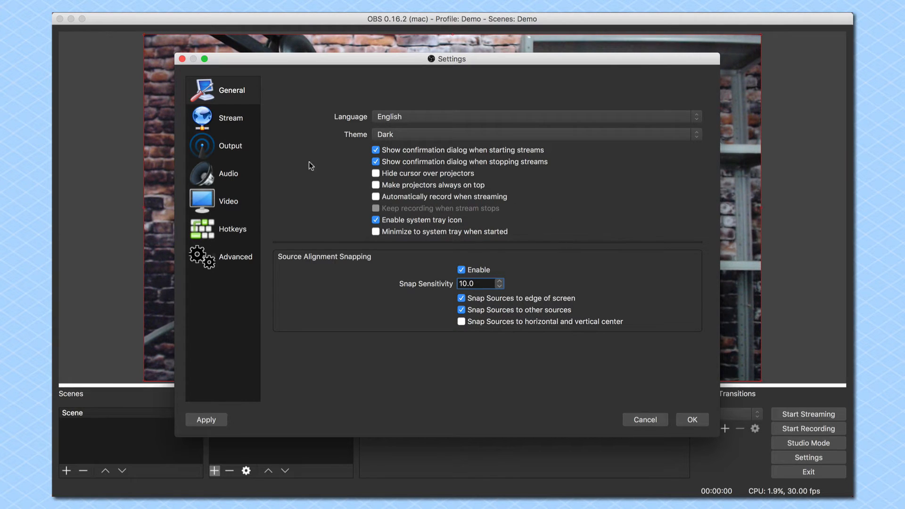
# - Open the stream settings and choose Streaming Services as the stream type
pyautogui.click(215, 118)
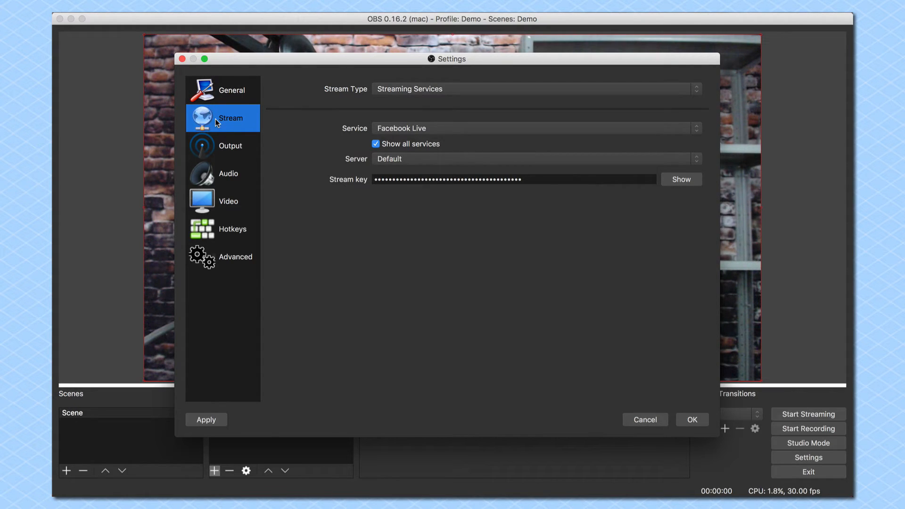
pyautogui.click(476, 88)
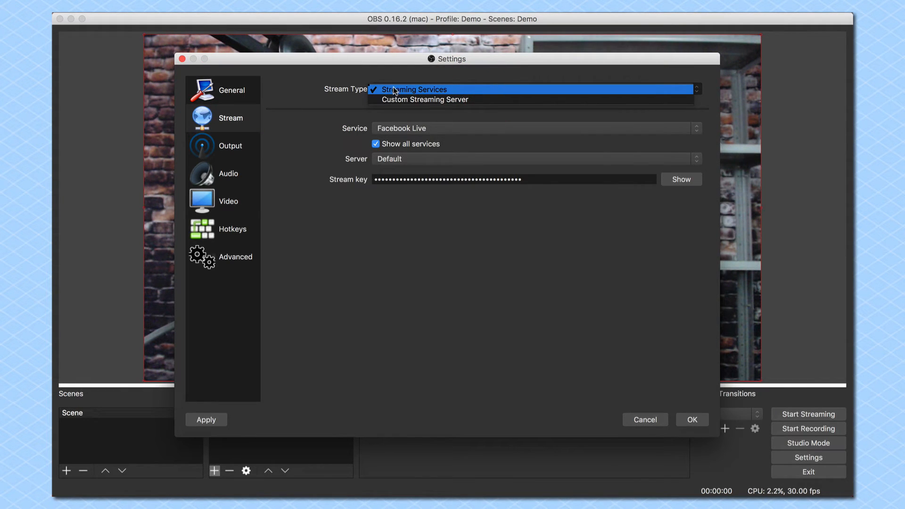
pyautogui.click(431, 89)
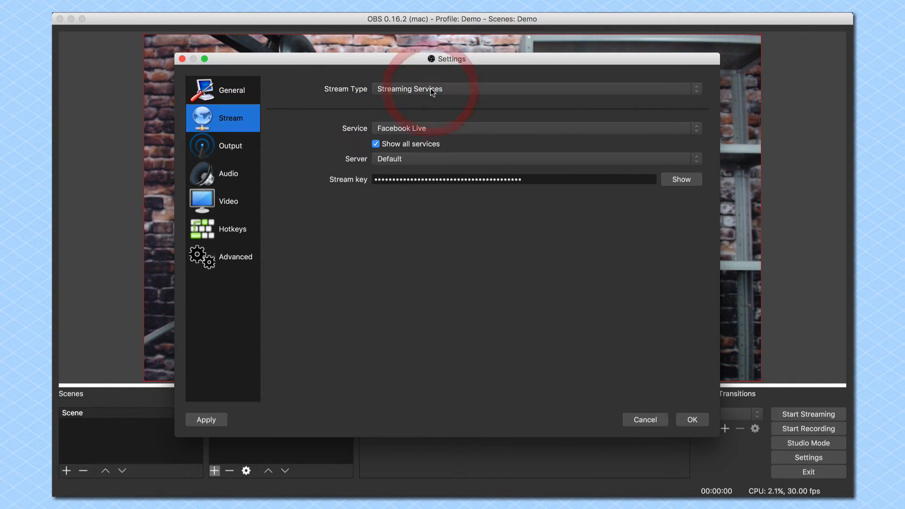
# - Switch the streaming service to YouTube / YouTube Gaming and back to Facebook Live
pyautogui.click(454, 129)
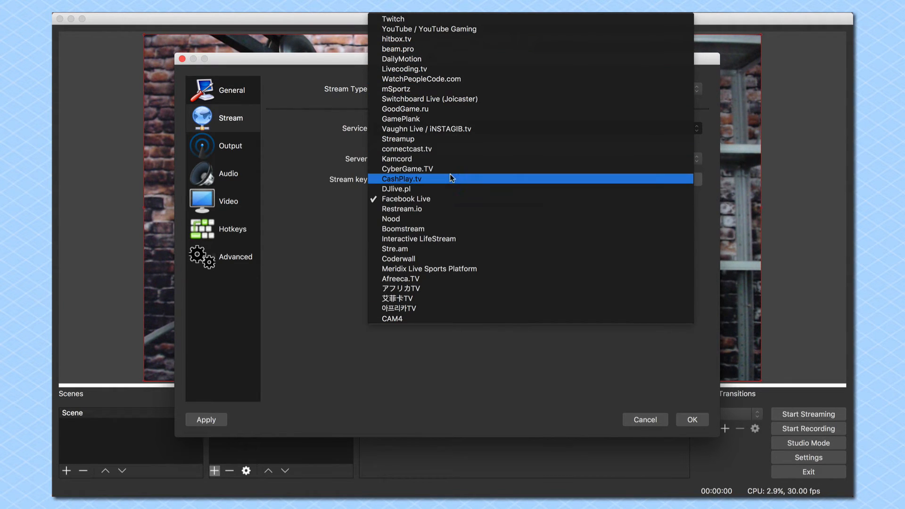
pyautogui.click(451, 30)
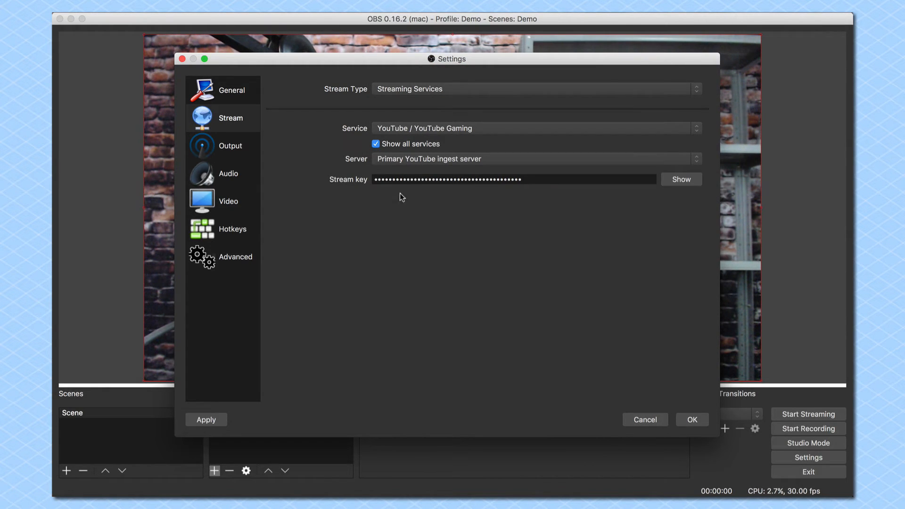
pyautogui.click(449, 128)
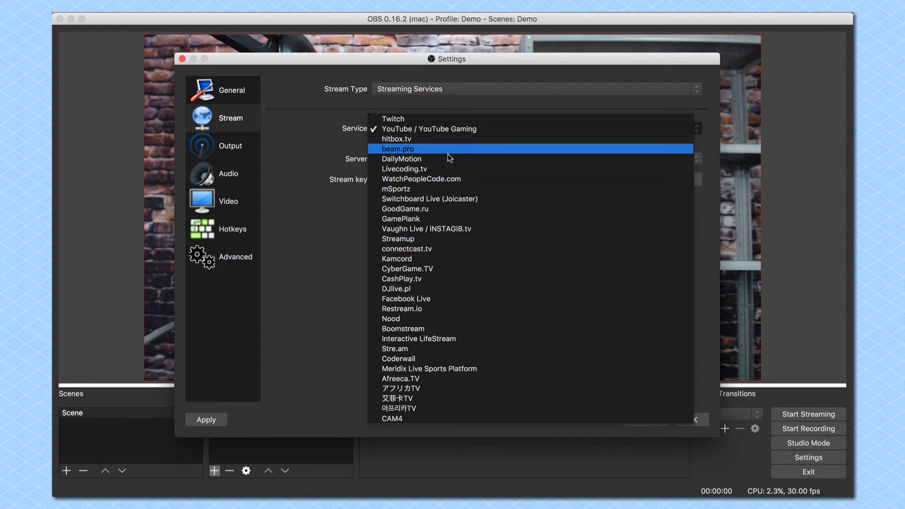
pyautogui.click(435, 299)
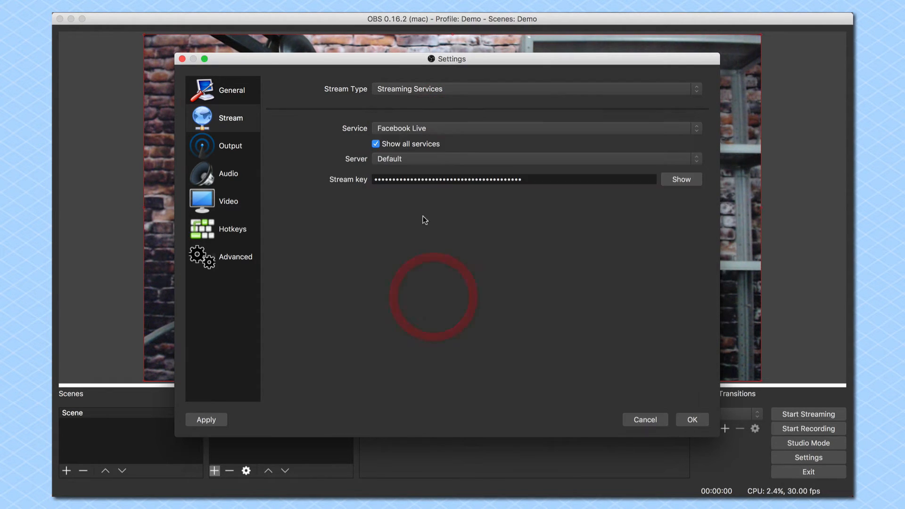
# - Look at the server options available for Facebook Live
pyautogui.click(424, 158)
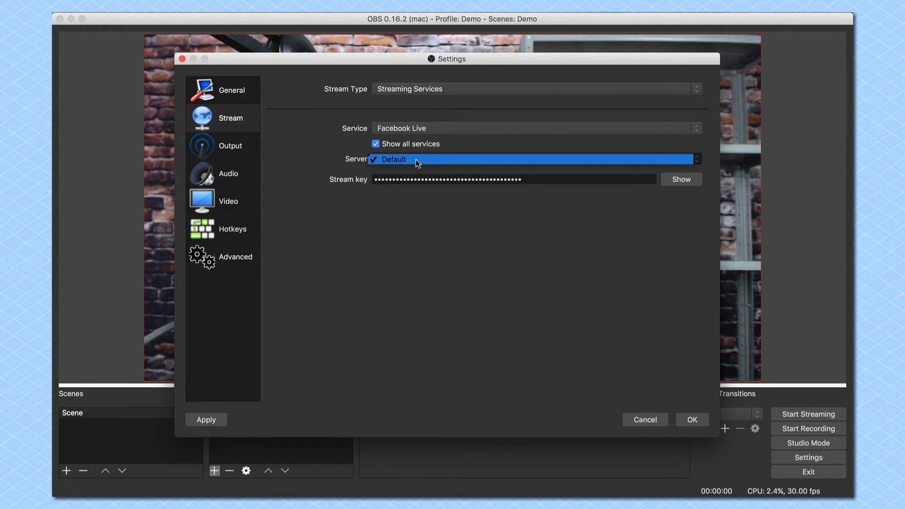
pyautogui.click(377, 147)
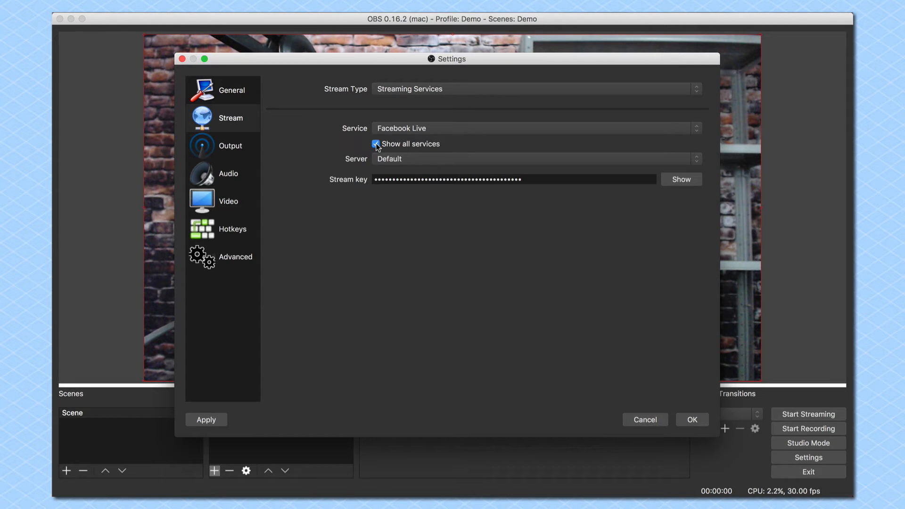
# - Turn off showing all services to view the short service list, and turn it back on to view the full list
pyautogui.click(376, 145)
pyautogui.click(420, 132)
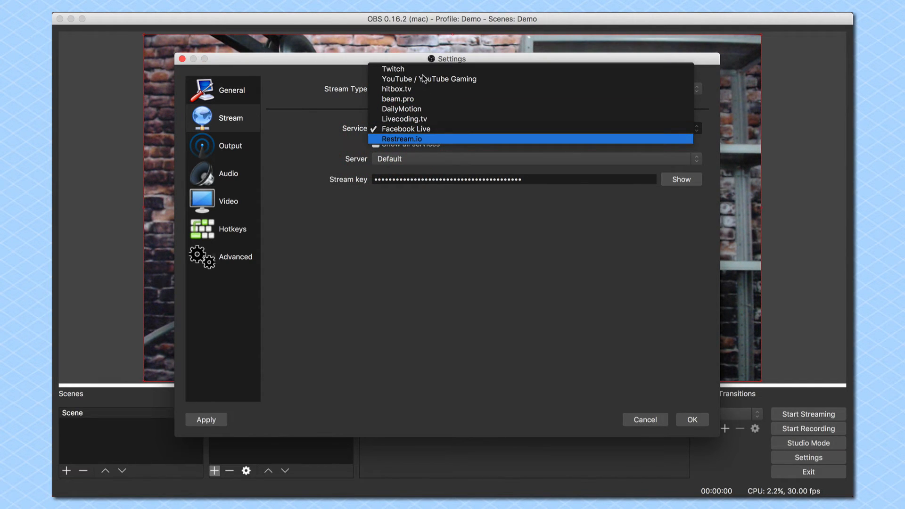
pyautogui.click(338, 138)
pyautogui.click(375, 143)
pyautogui.click(408, 133)
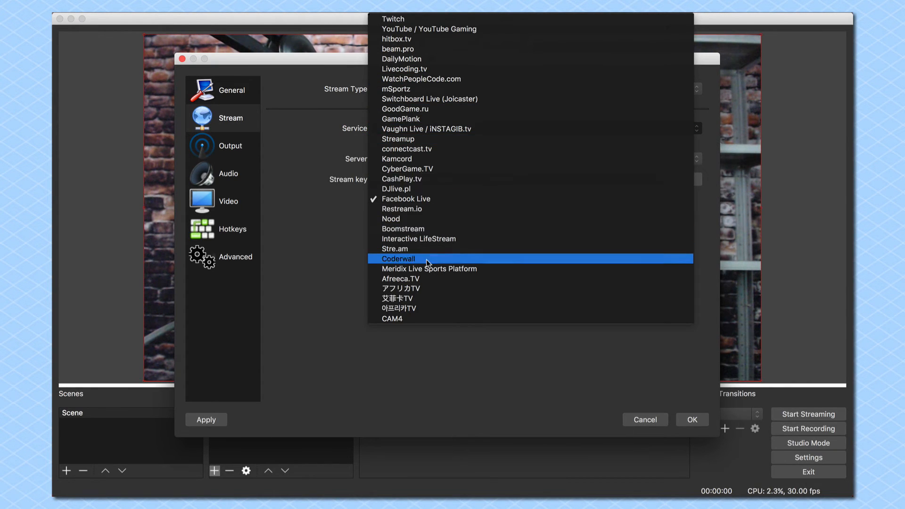
pyautogui.click(309, 228)
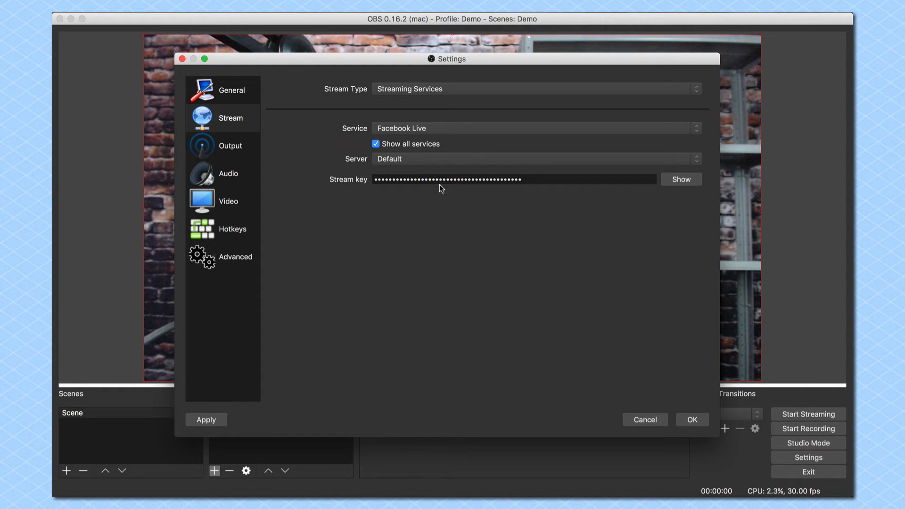
# - Open the output settings and switch the output mode to Advanced and back to Simple
pyautogui.click(229, 147)
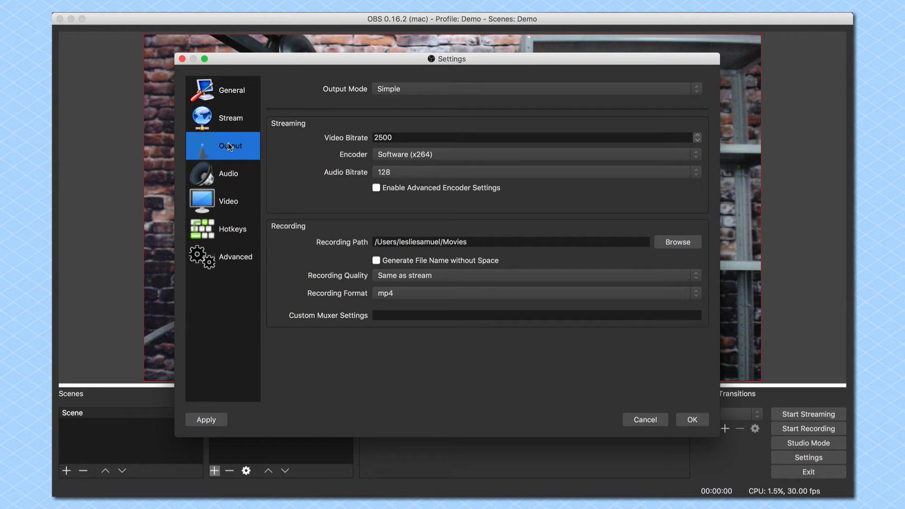
pyautogui.click(457, 91)
pyautogui.click(456, 99)
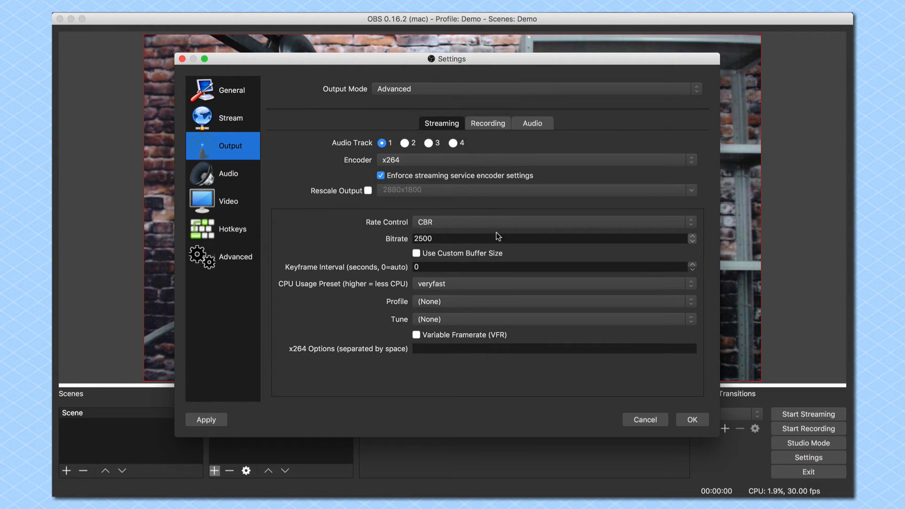
pyautogui.click(486, 88)
pyautogui.click(485, 81)
pyautogui.click(486, 81)
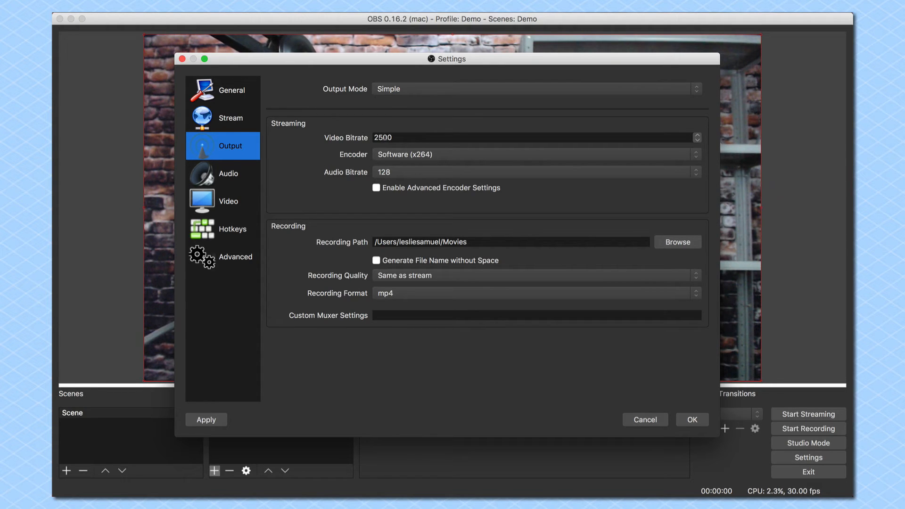
# - Raise the streaming video bitrate to 2501 and return it to 2500, and check the encoder choices, keeping Software (x264)
pyautogui.click(698, 135)
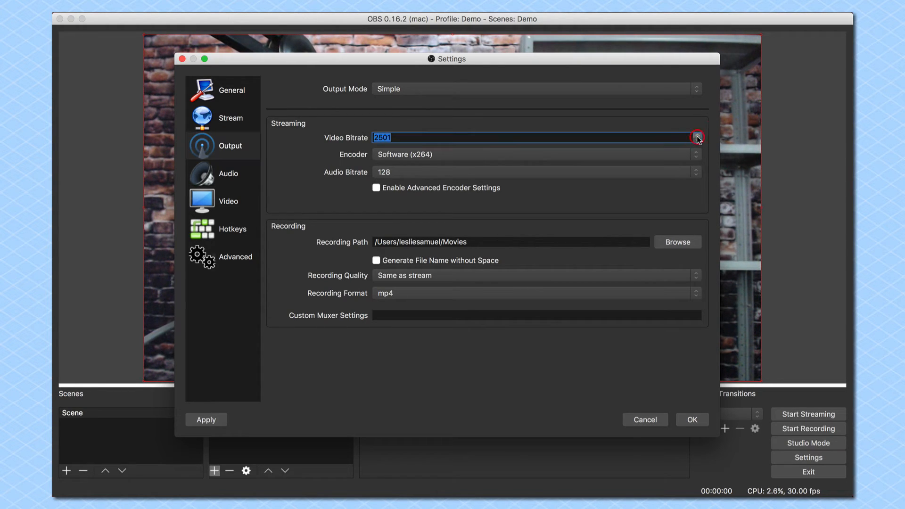
pyautogui.click(697, 140)
pyautogui.click(434, 154)
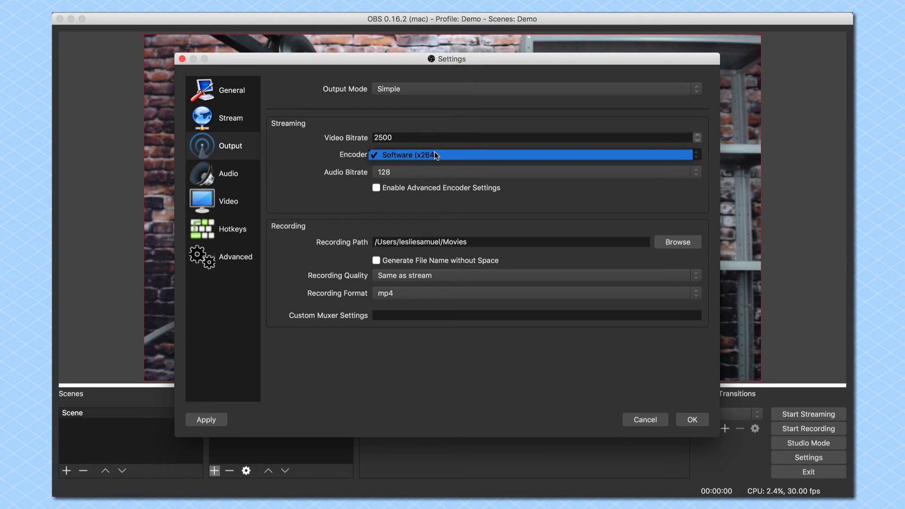
pyautogui.click(407, 158)
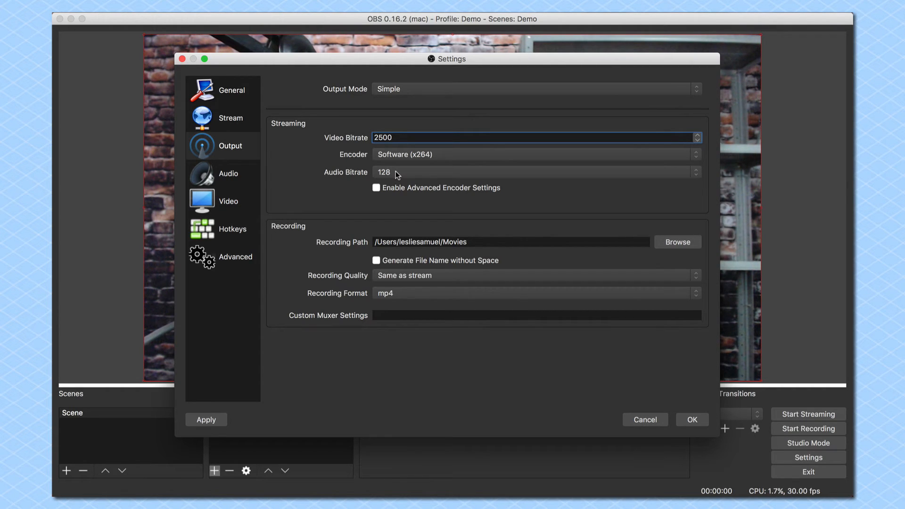
# - Enable the advanced encoder settings for streaming and disable them again
pyautogui.click(376, 188)
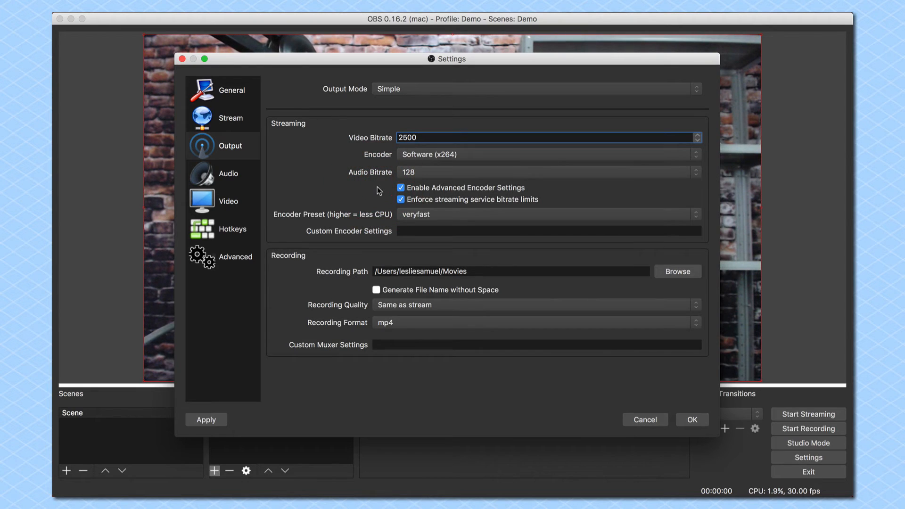
pyautogui.click(400, 188)
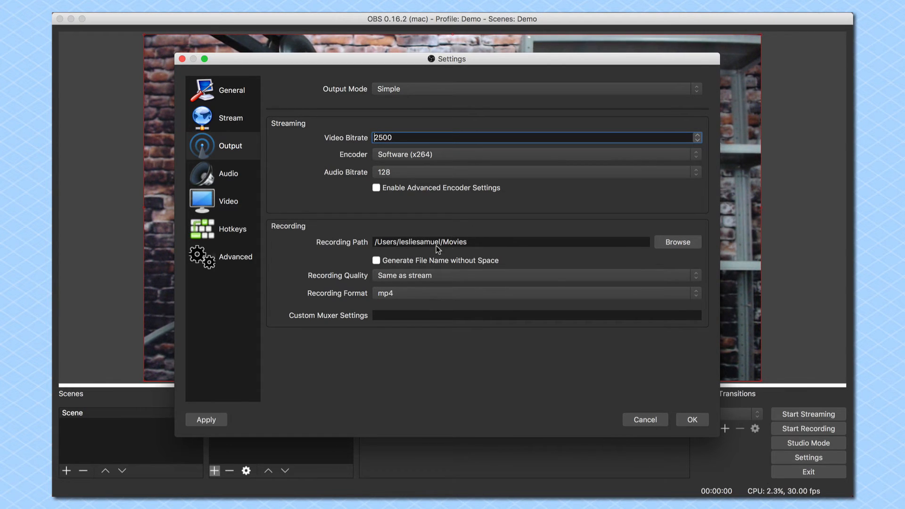
# - Look through the recording options for folder path, quality and format, keeping Same as stream and mp4
pyautogui.click(675, 246)
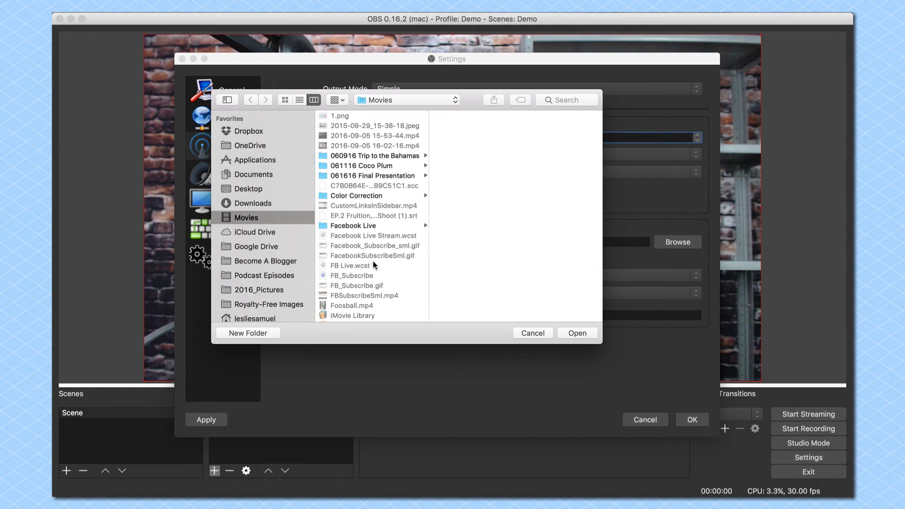
pyautogui.click(532, 335)
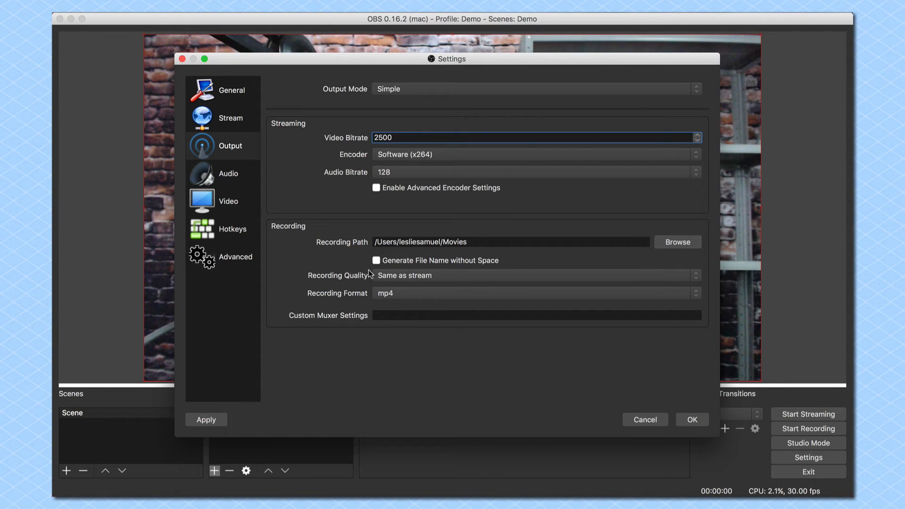
pyautogui.click(438, 275)
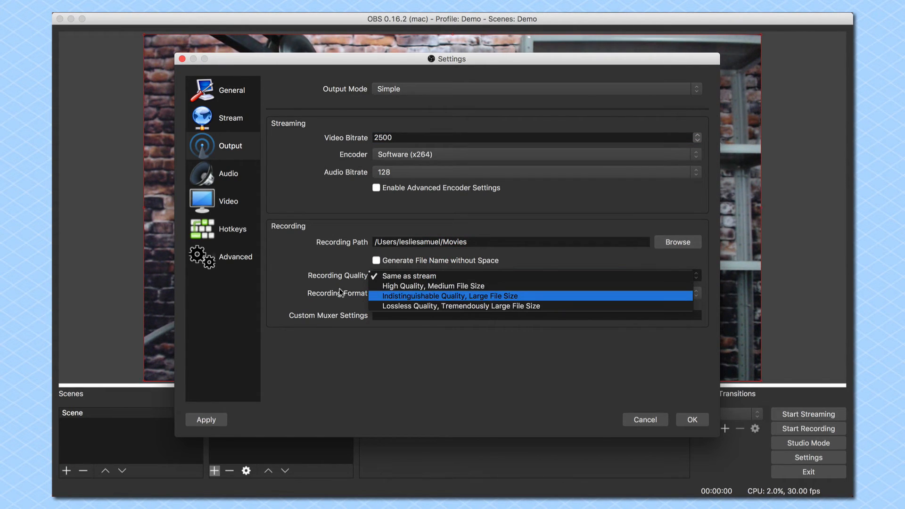
pyautogui.click(329, 279)
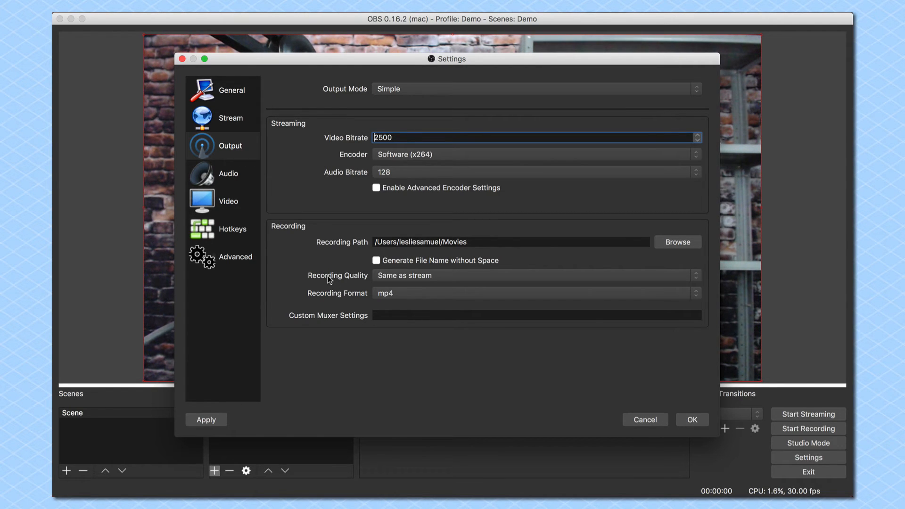
pyautogui.click(421, 298)
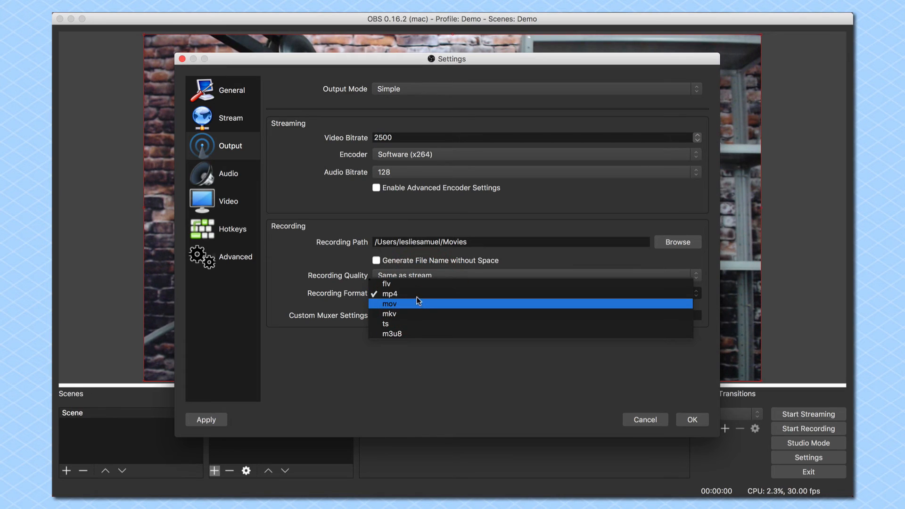
pyautogui.click(417, 296)
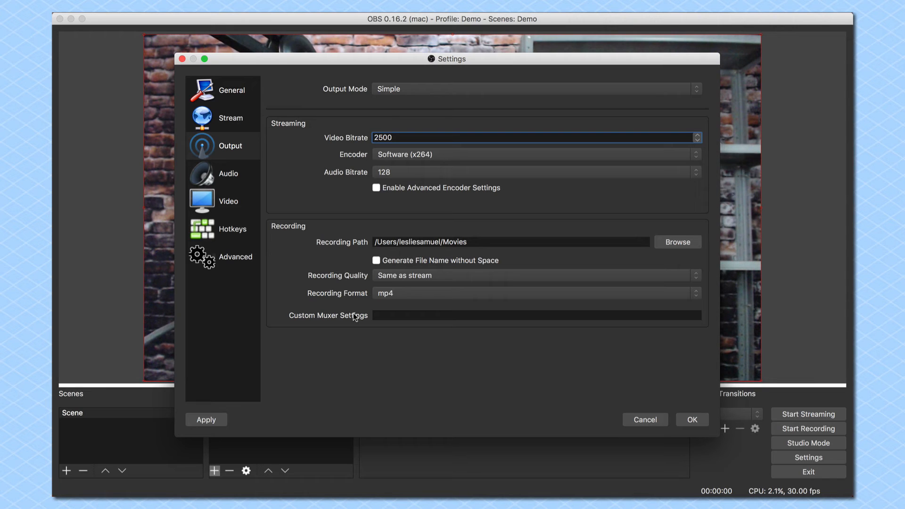
# - In the audio settings, set Mic/Auxiliary Audio Device to USB Audio CODEC
pyautogui.click(232, 183)
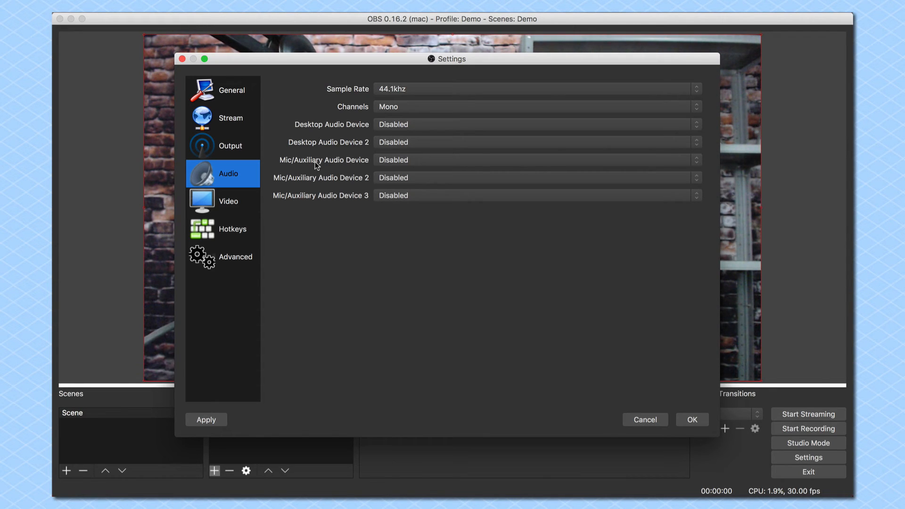
pyautogui.click(408, 160)
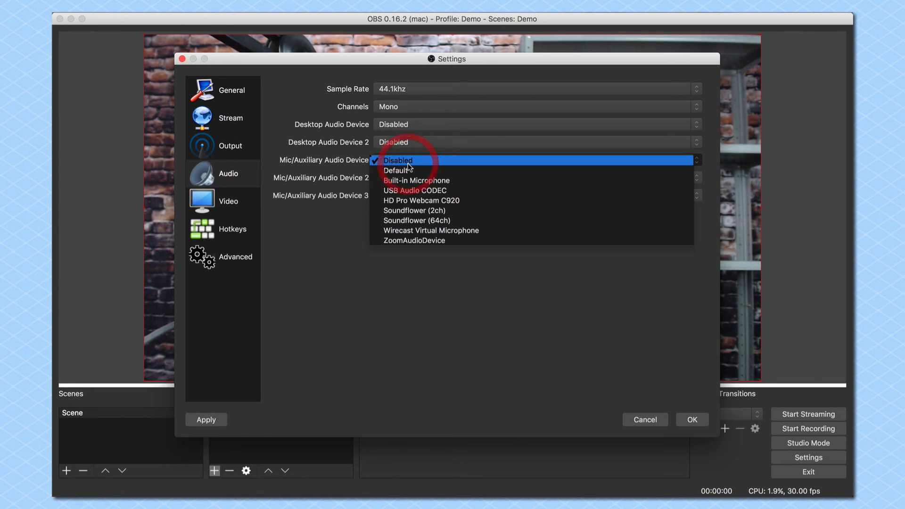
pyautogui.click(402, 190)
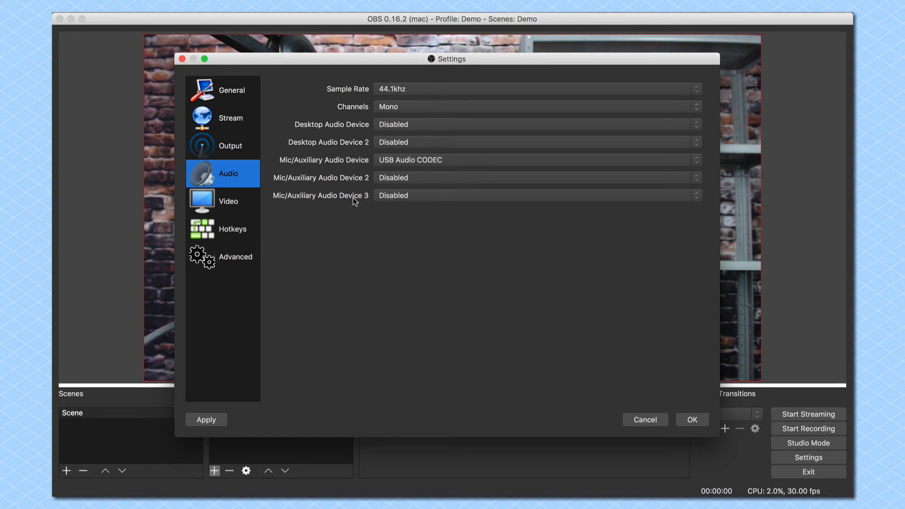
# - Open the video settings and look at the available output (scaled) resolutions without choosing another one
pyautogui.click(223, 203)
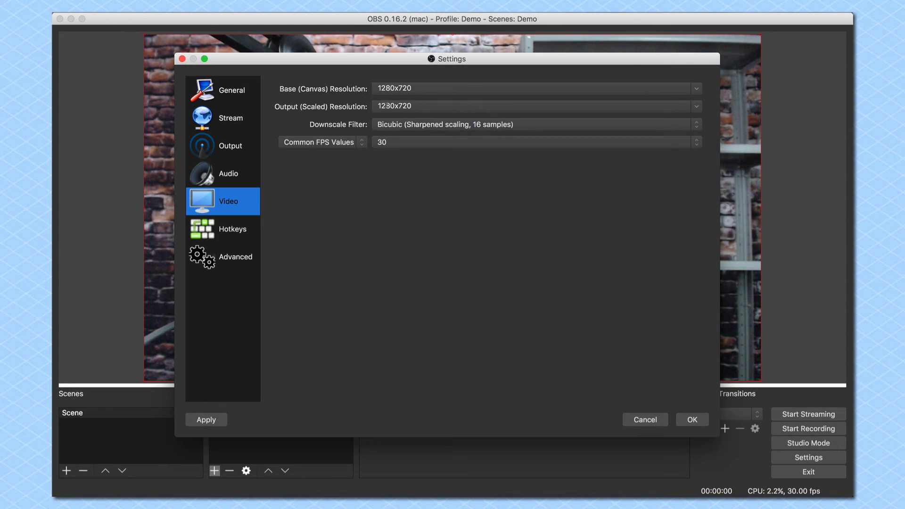
pyautogui.click(433, 106)
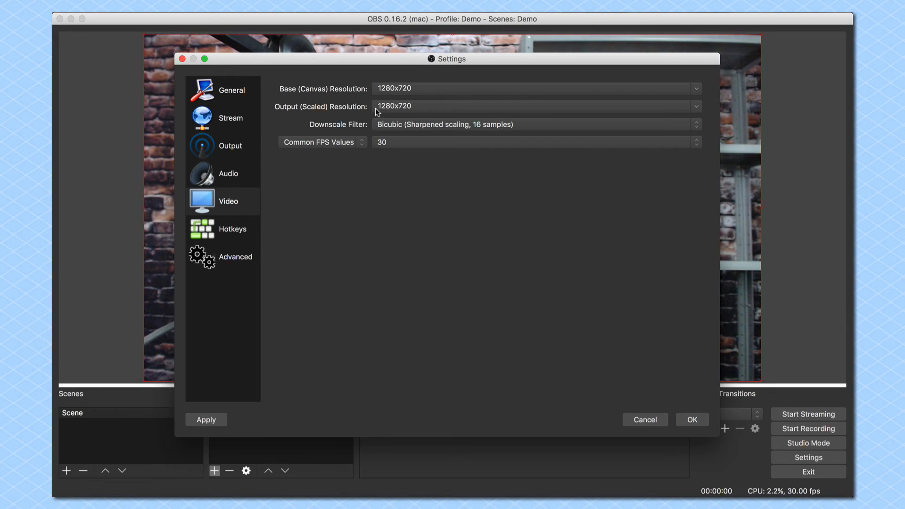
pyautogui.click(697, 106)
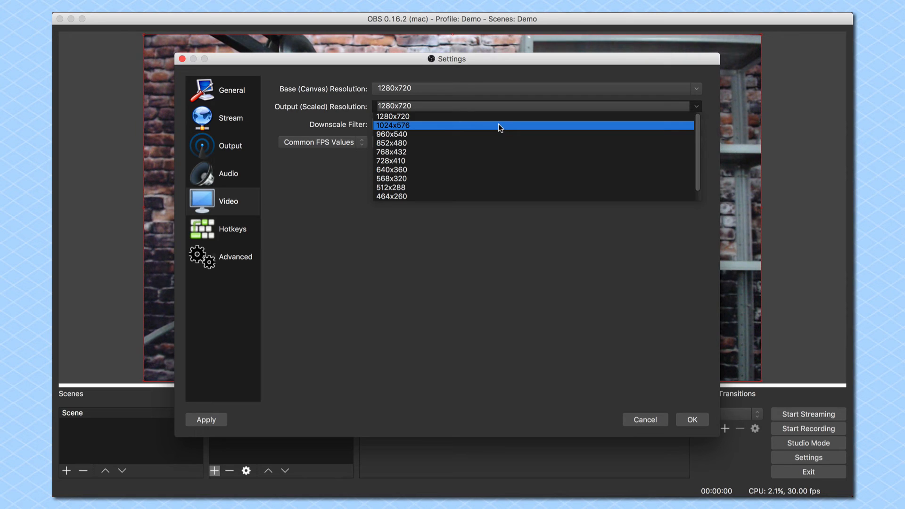
pyautogui.click(344, 131)
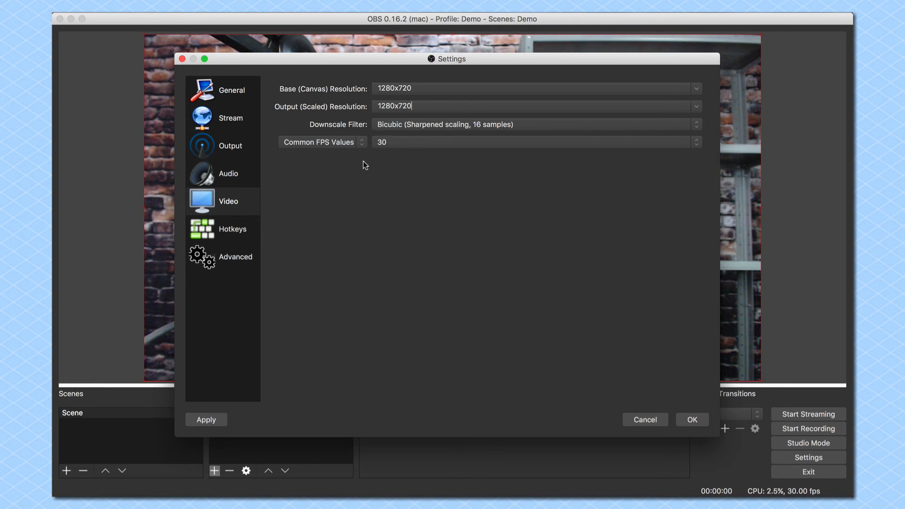
# - In the hotkey settings, assign ⌘1 to Show 'Webcam' for the scene
pyautogui.click(232, 229)
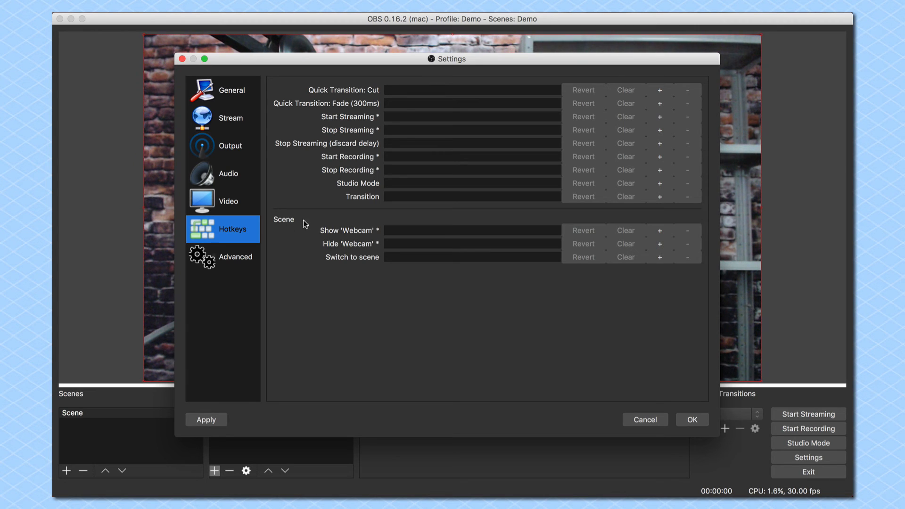
pyautogui.click(401, 234)
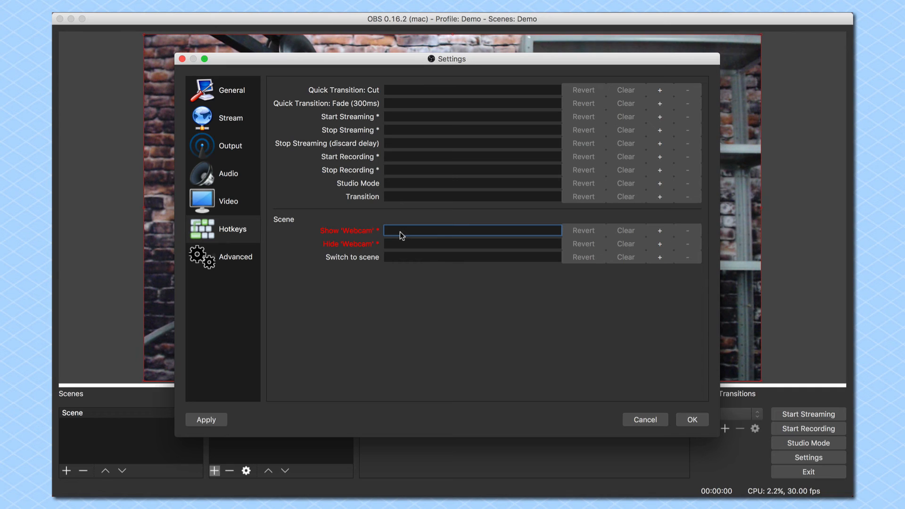
pyautogui.press('super')
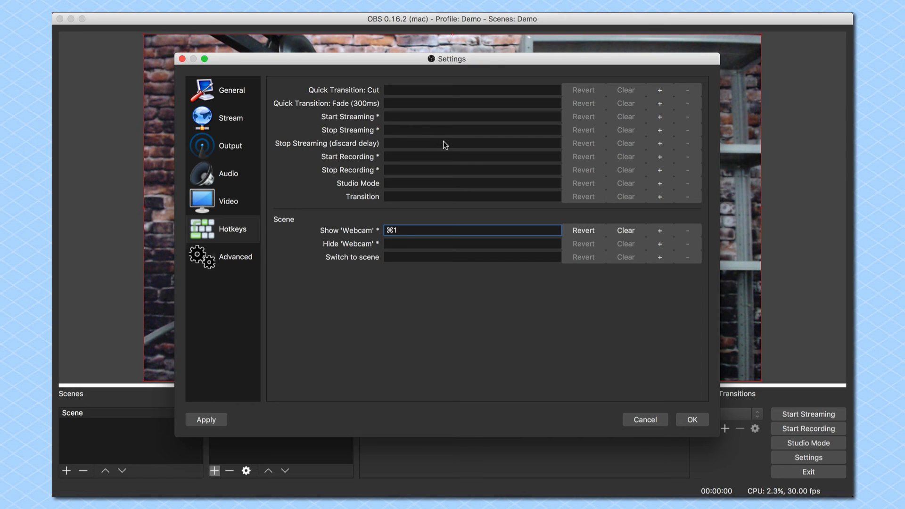
# - Assign Space as the hotkey for Start Streaming and Shift+Space for Stop Streaming
pyautogui.click(406, 117)
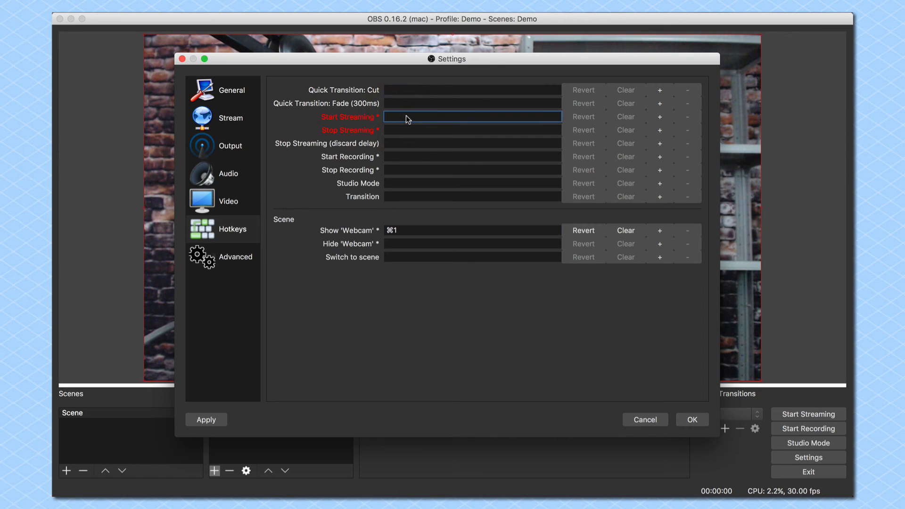
pyautogui.press('space')
pyautogui.click(405, 131)
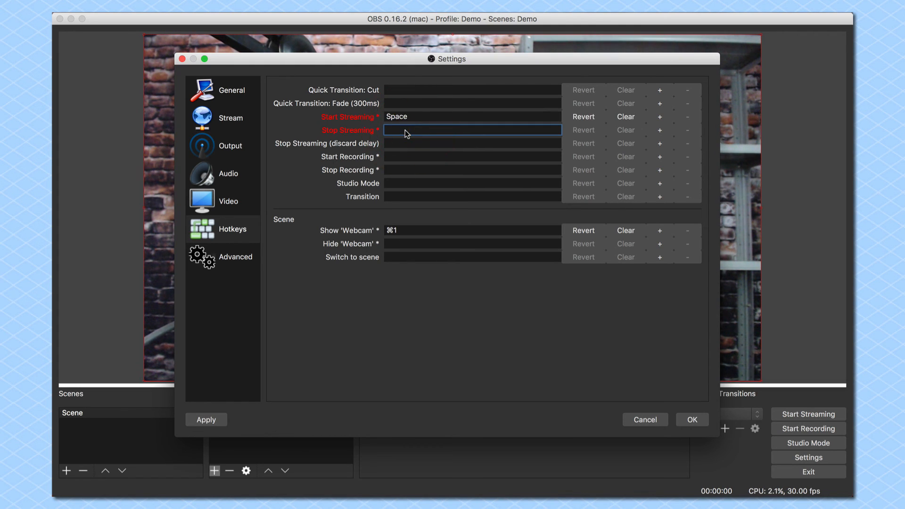
pyautogui.press('shift')
pyautogui.hotkey('shift', 'space')
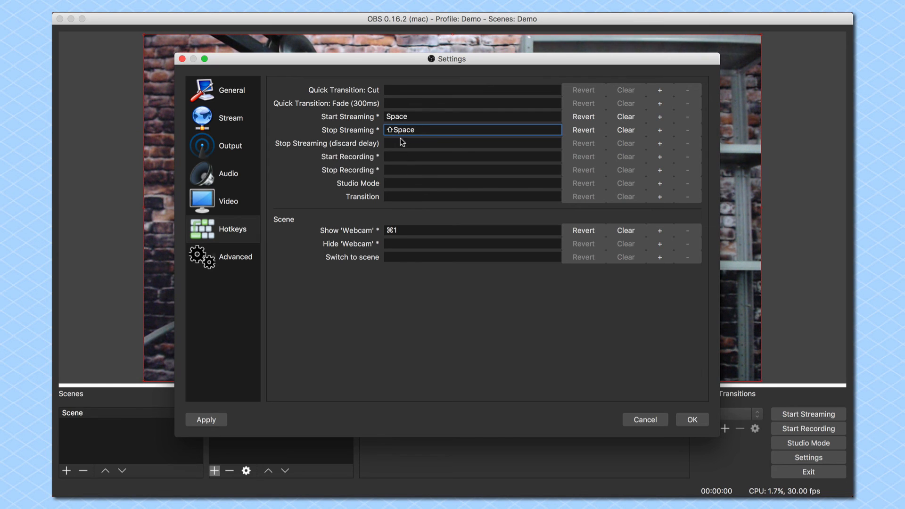
# - View the advanced settings and close the settings window without saving the changes
pyautogui.click(235, 261)
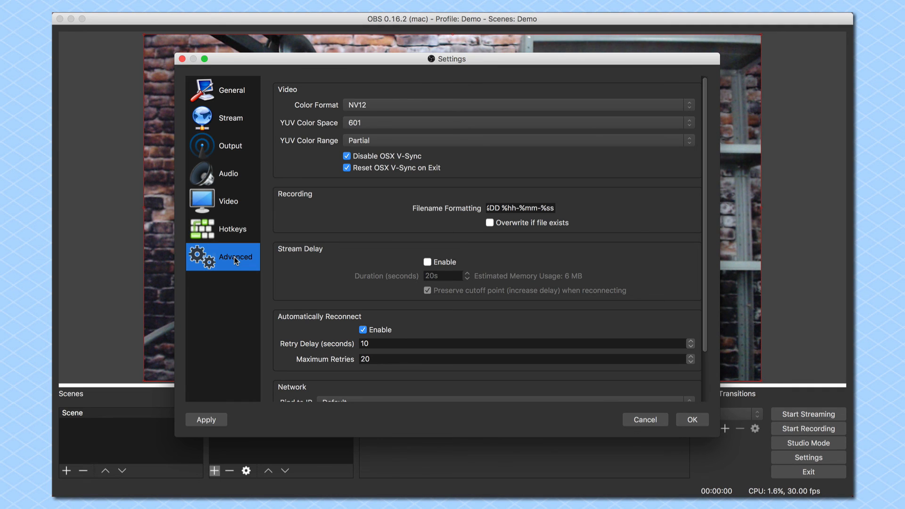
pyautogui.click(646, 420)
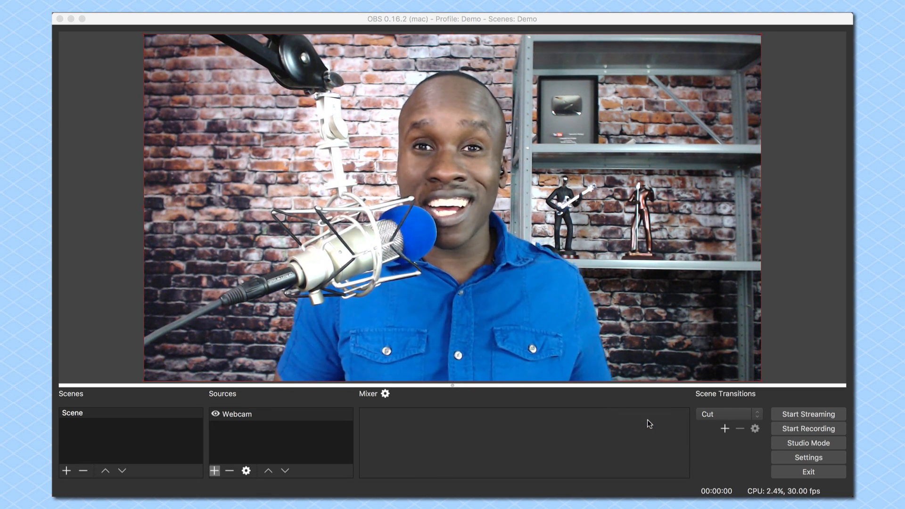